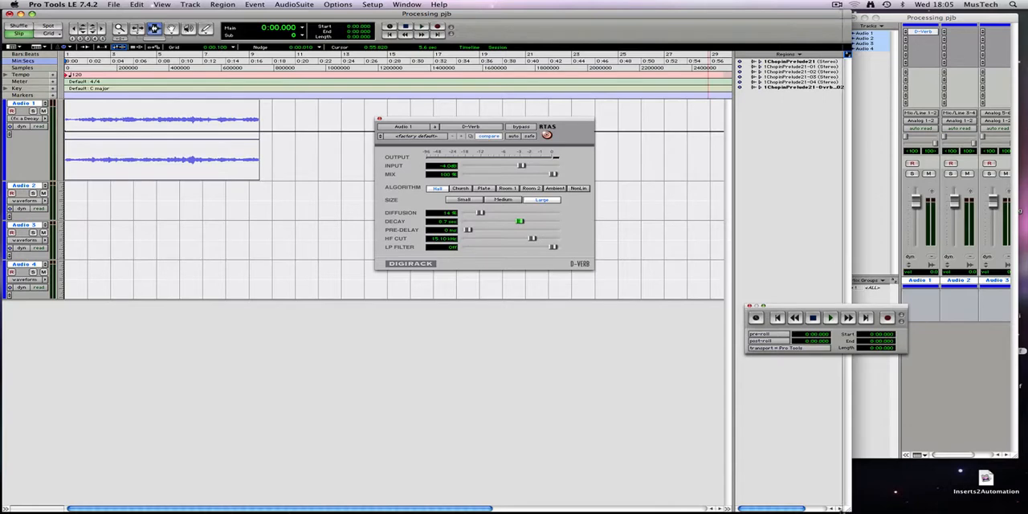
Narrow the Edit window, place the Mix window beside it and move the D-Verb window over the lower part of the Mix window
left_click_drag(564, 510, 553, 510)
left_click_drag(888, 18, 689, 13)
left_click_drag(778, 460, 959, 454)
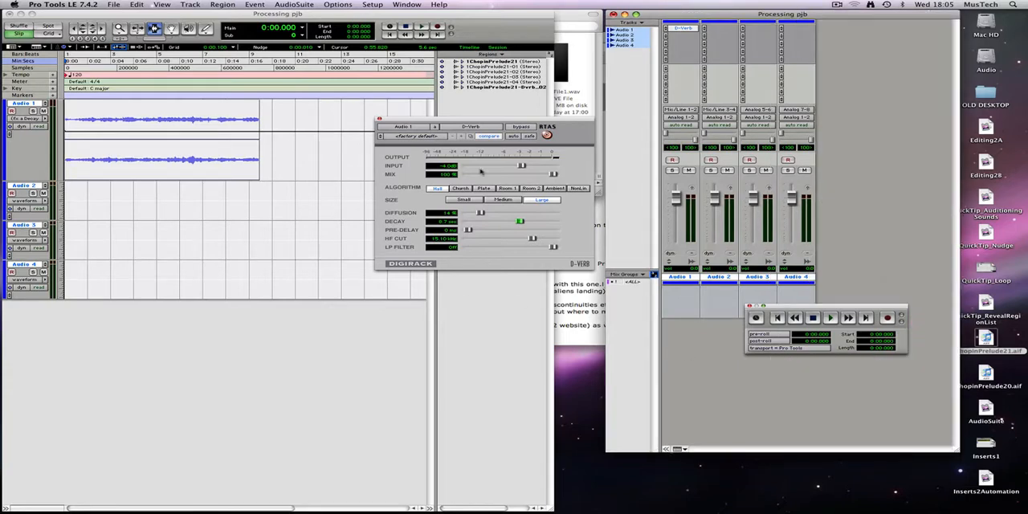
left_click_drag(465, 121, 708, 335)
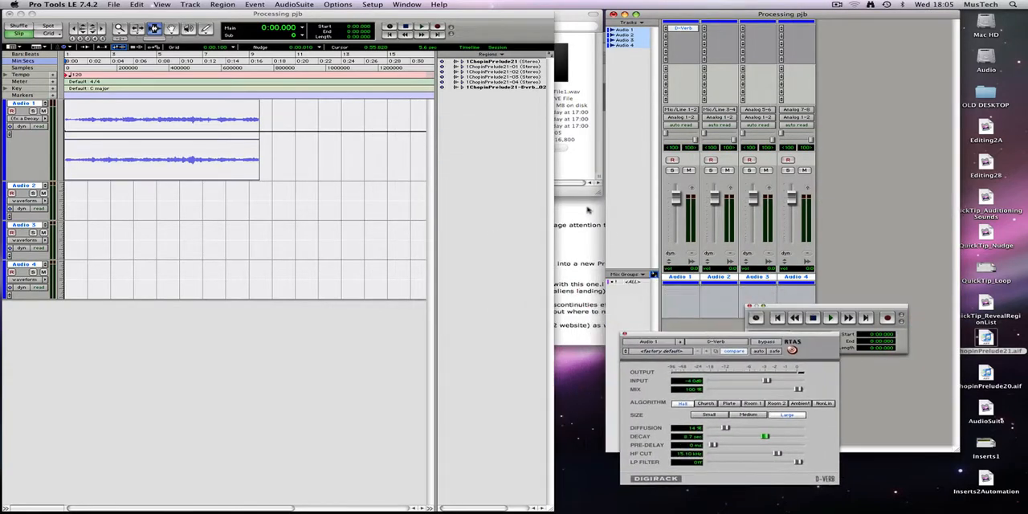
Close the background Safari, Finder and Downloads windows, and move the D-Verb window clear of the Mix window's channel strips
left_click(586, 210)
key("super+w")
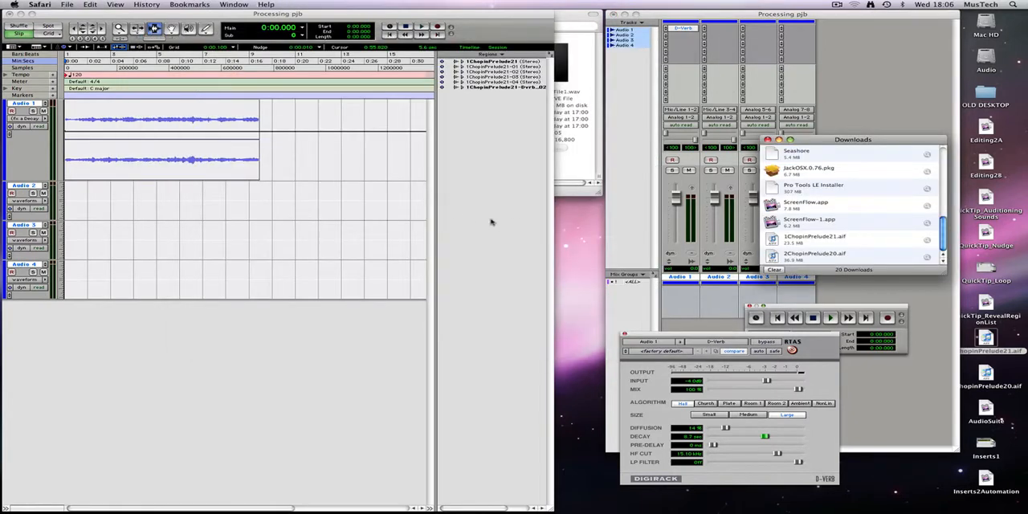
left_click(562, 20)
key("super+w")
key("super+w")
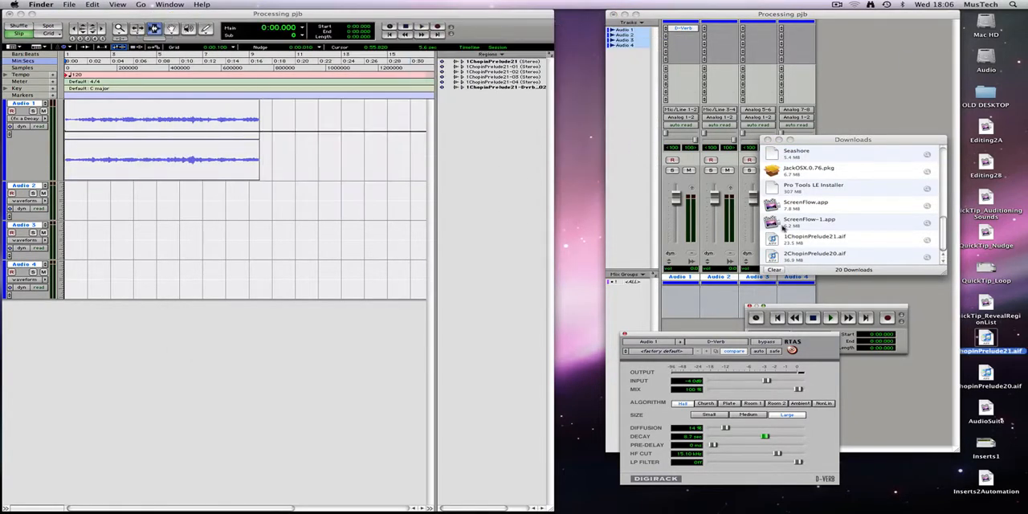
left_click(812, 140)
key("super+w")
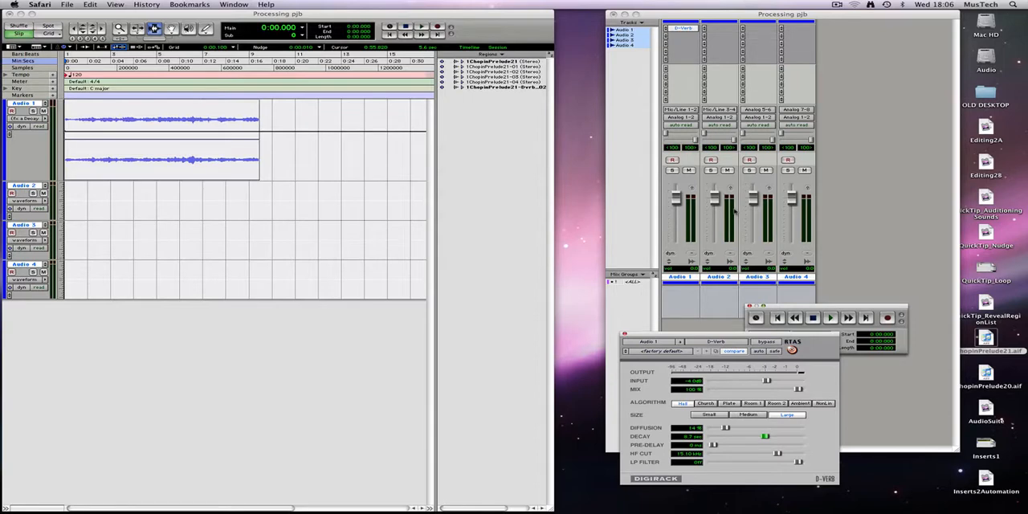
left_click_drag(672, 335, 637, 382)
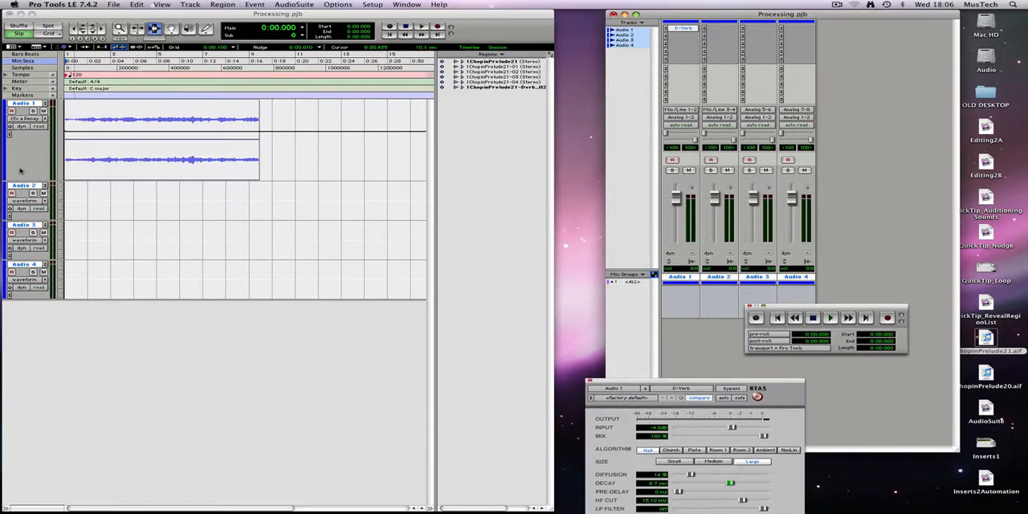
Reduce the height of the Audio 1 track and set its track view to waveform
left_click_drag(12, 181, 12, 146)
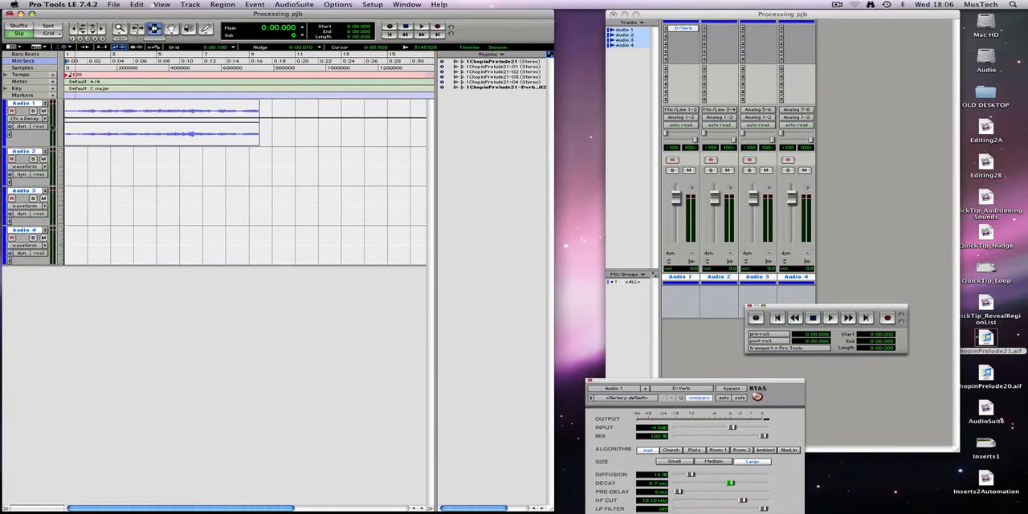
left_click(36, 119)
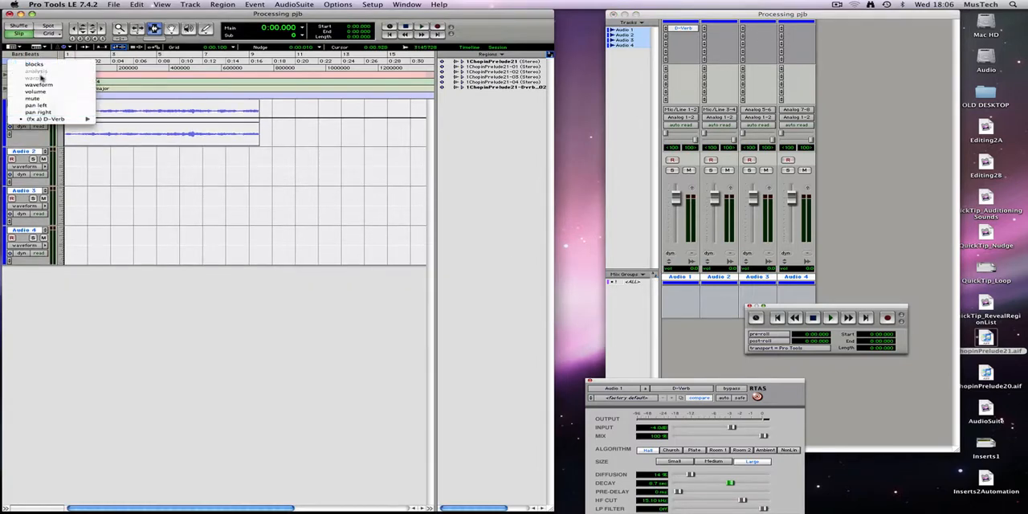
left_click(40, 84)
Copy the Audio 1 region onto Audio 2 and Audio 3 with the Grabber tool, staggering the copies in time
left_click(172, 30)
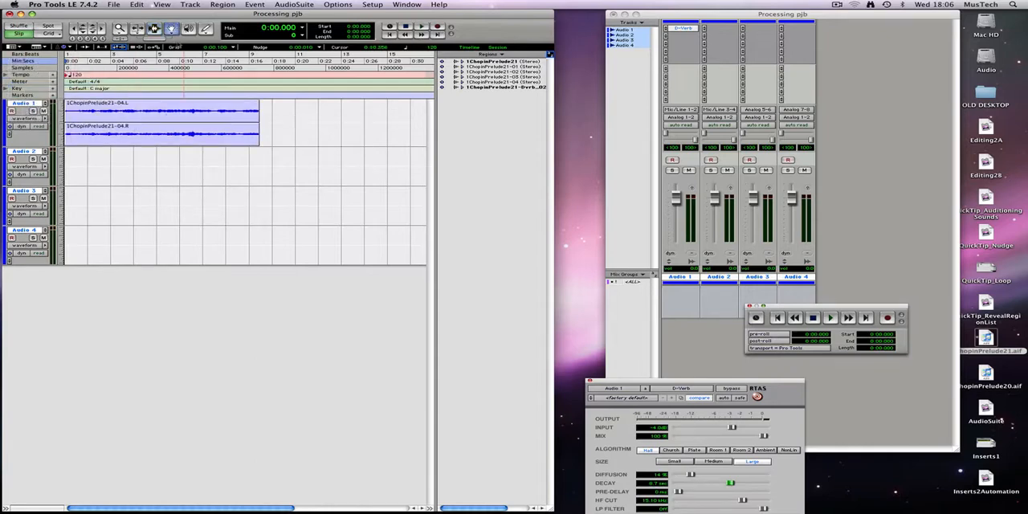
left_click_drag(146, 131, 179, 202)
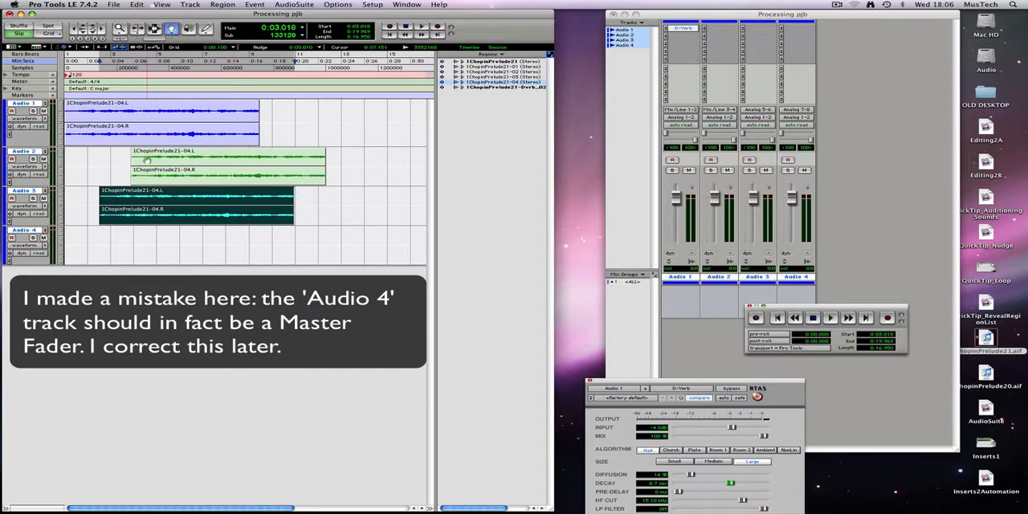
Copy Audio 1's D-Verb insert to Audio 2 and Audio 3, and bring the Audio 2 plug-in window fully into view
left_click(681, 29)
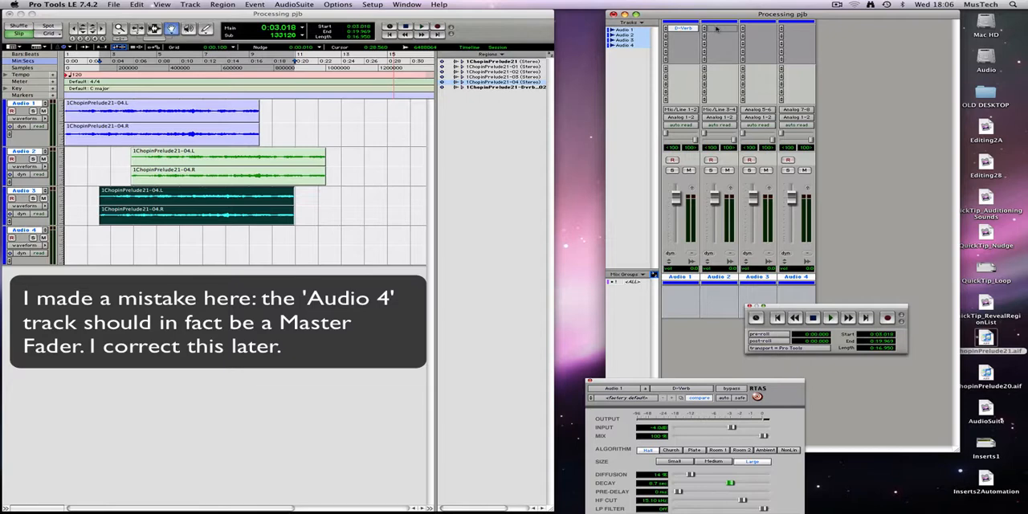
left_click_drag(716, 29, 773, 30)
left_click(725, 29)
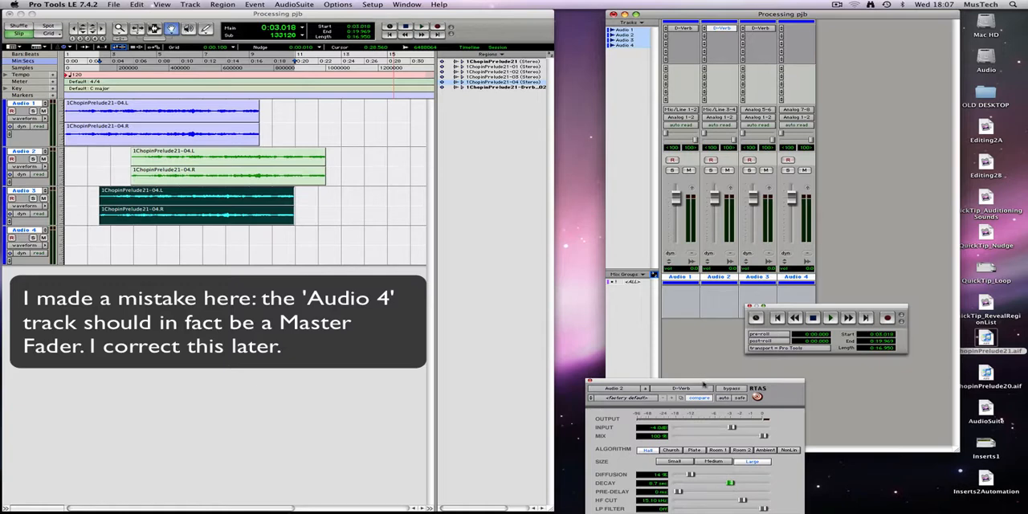
left_click_drag(704, 384, 705, 340)
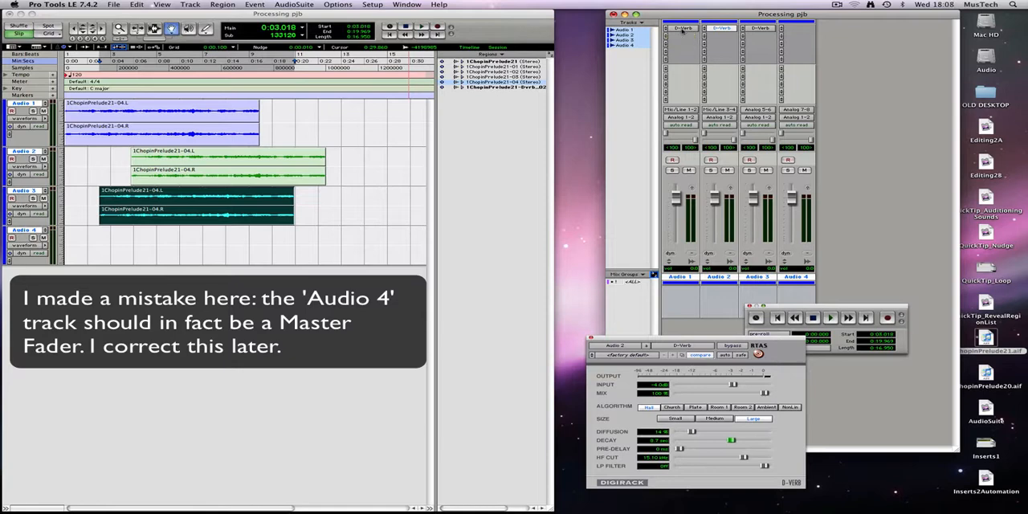
Shorten the decay in Audio 1's D-Verb and compare it with the D-Verb settings on Audio 2 and Audio 3
left_click(682, 29)
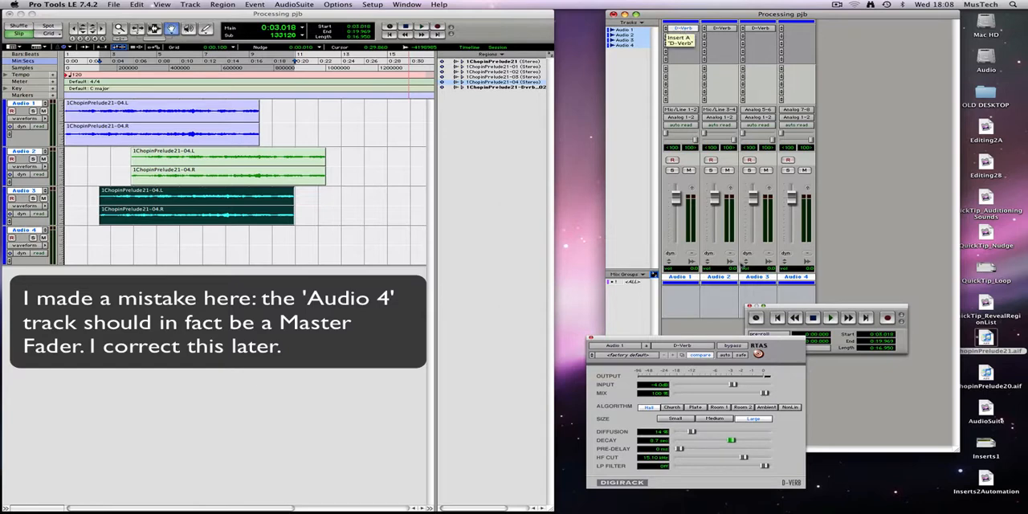
left_click_drag(731, 441, 711, 440)
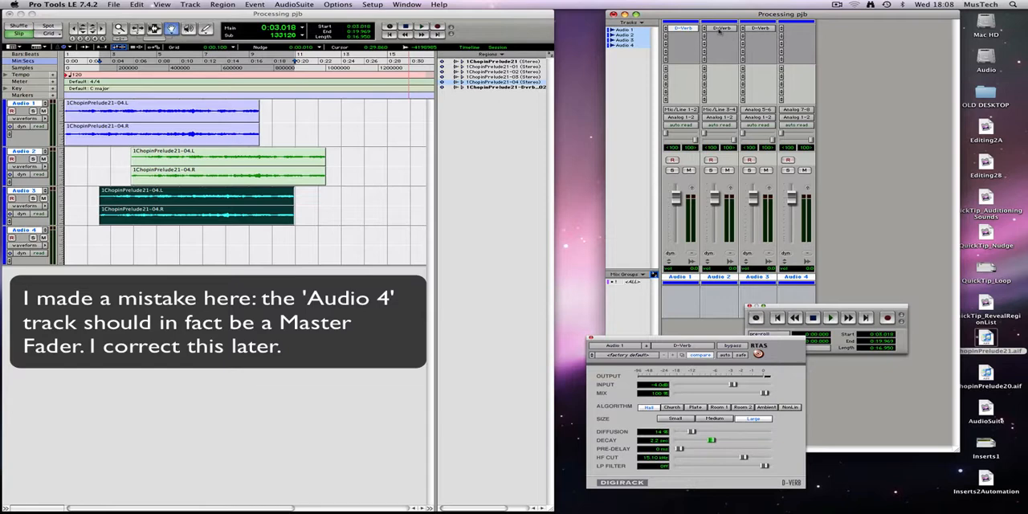
left_click(720, 29)
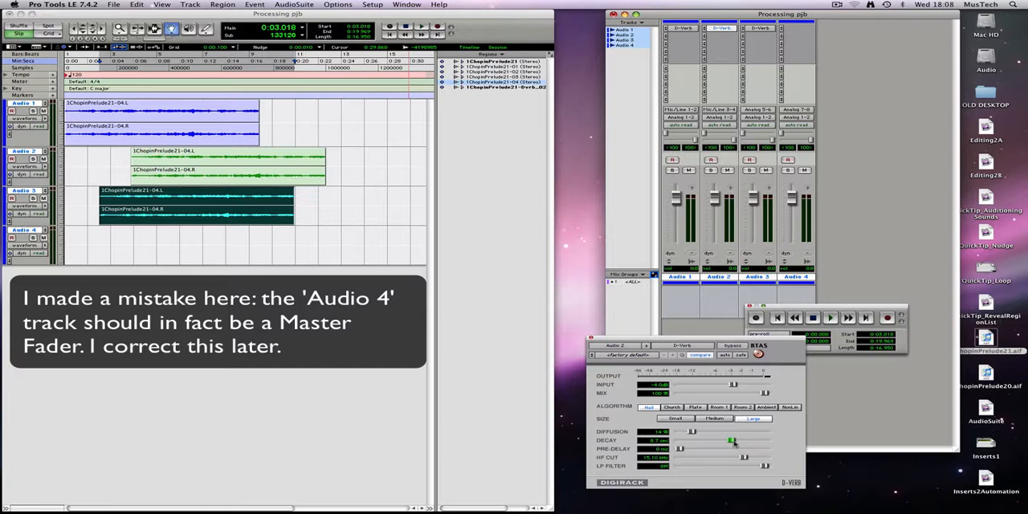
left_click(692, 29)
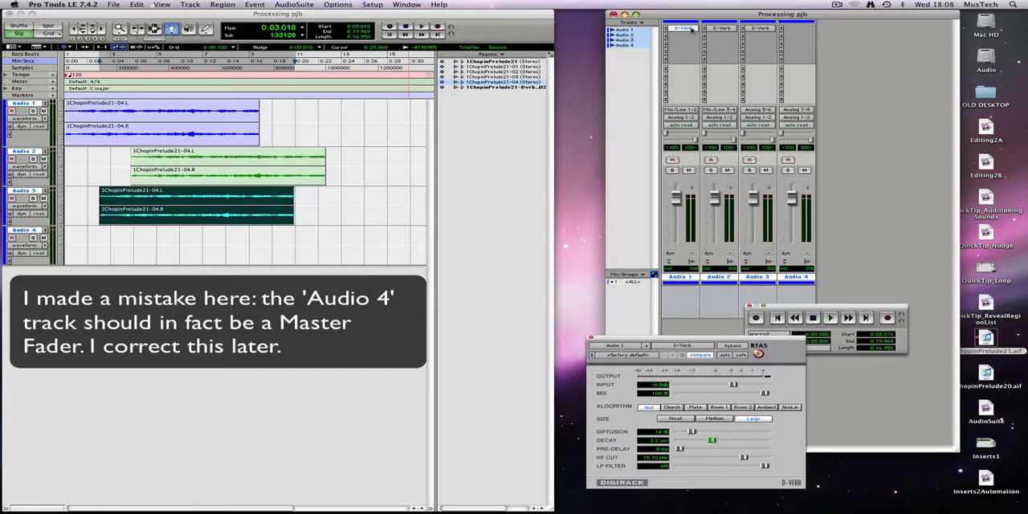
left_click(727, 29)
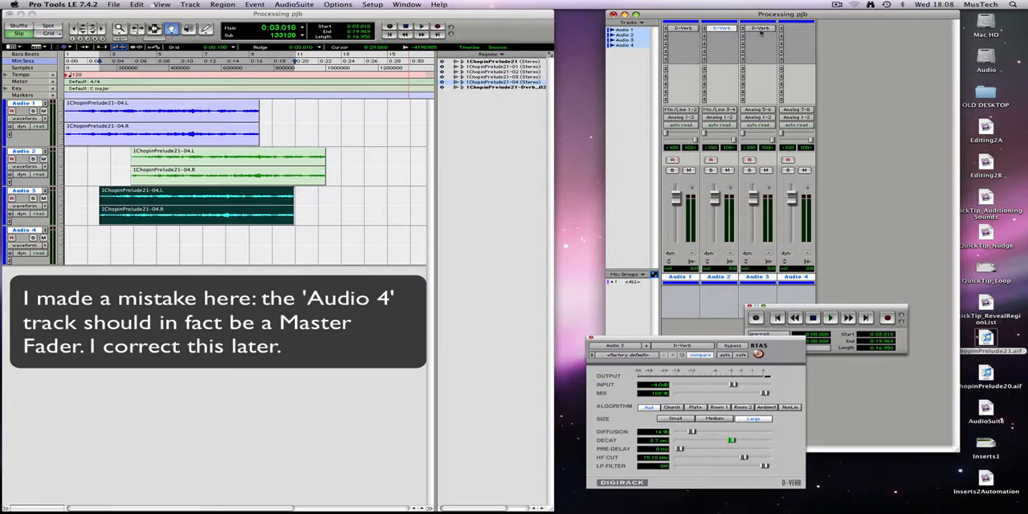
left_click(766, 30)
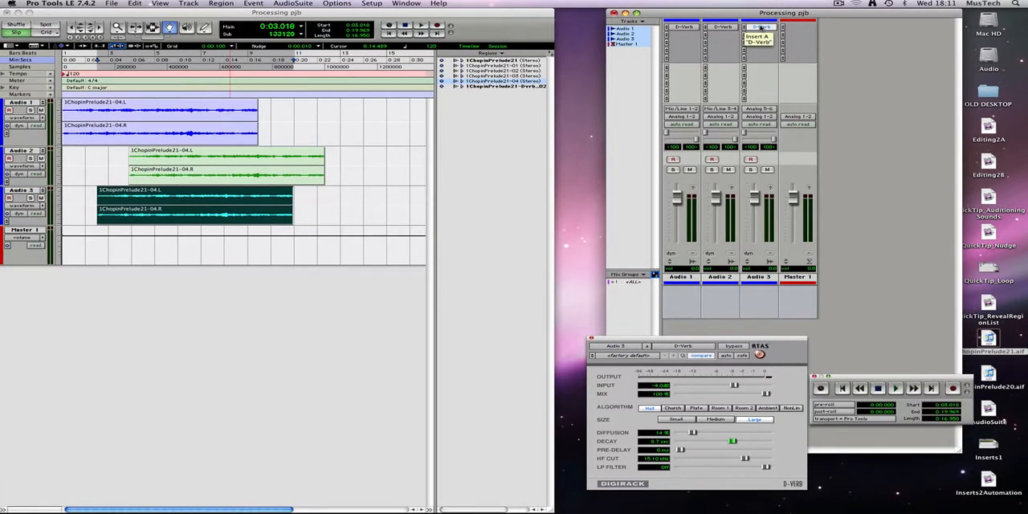
Move Audio 3's D-Verb insert to Master 1 and remove the D-Verb inserts from Audio 2 and Audio 1
left_click_drag(758, 28, 799, 28)
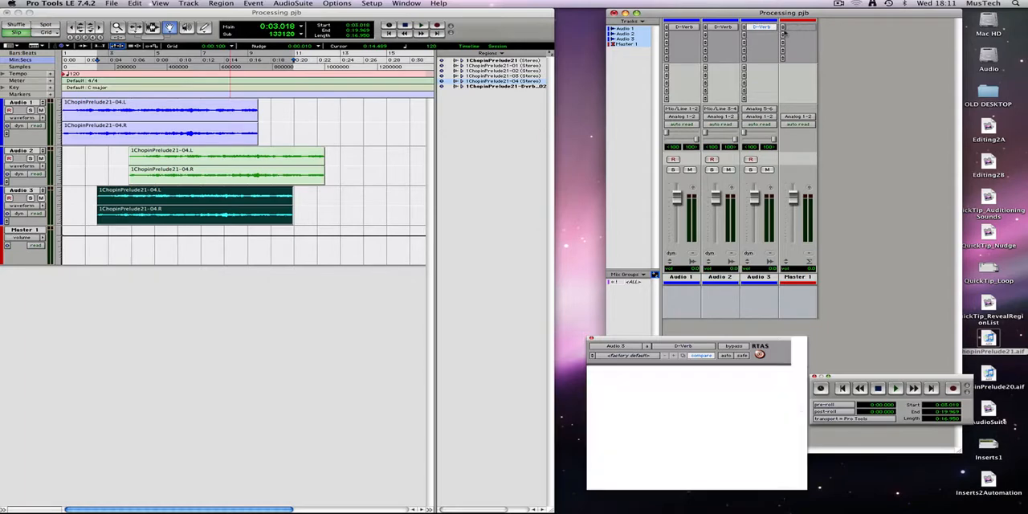
left_click(716, 27)
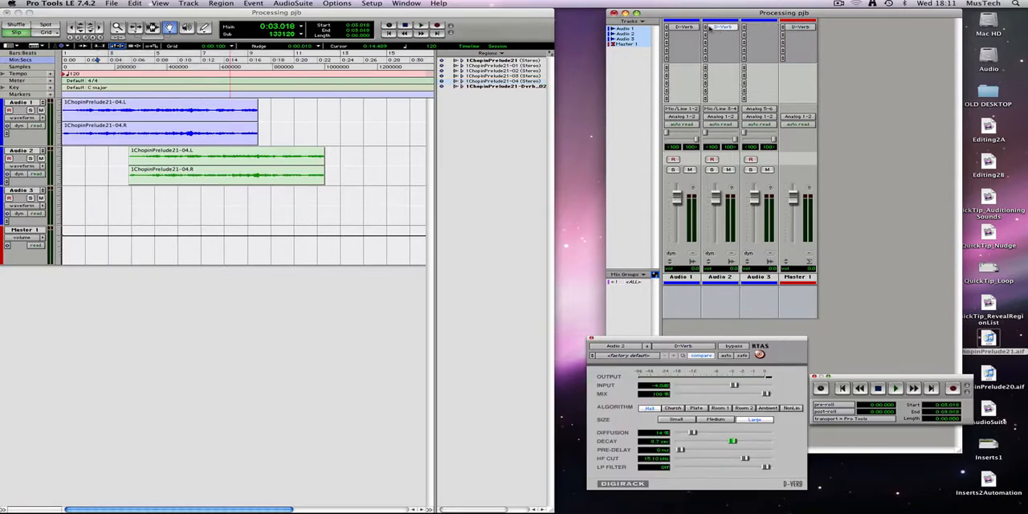
right_click(733, 28)
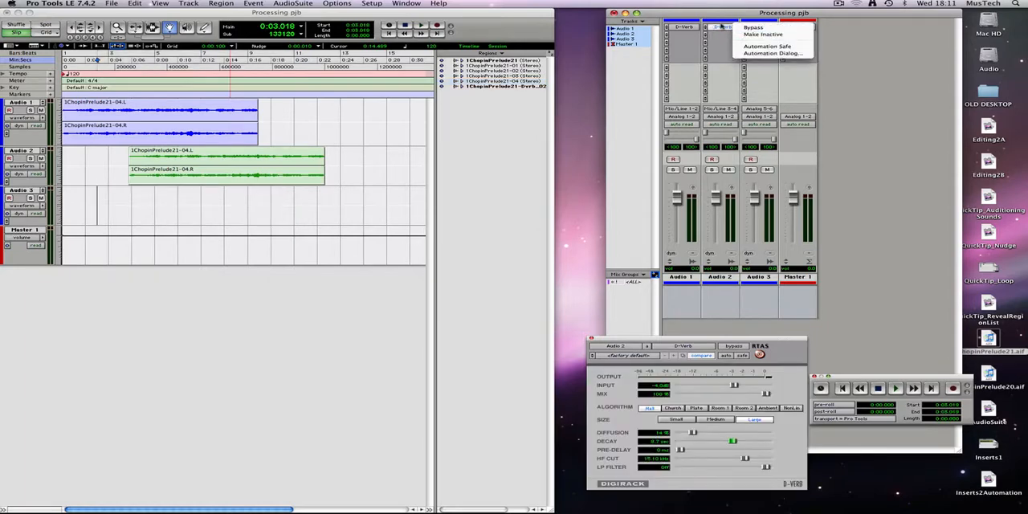
left_click(721, 33)
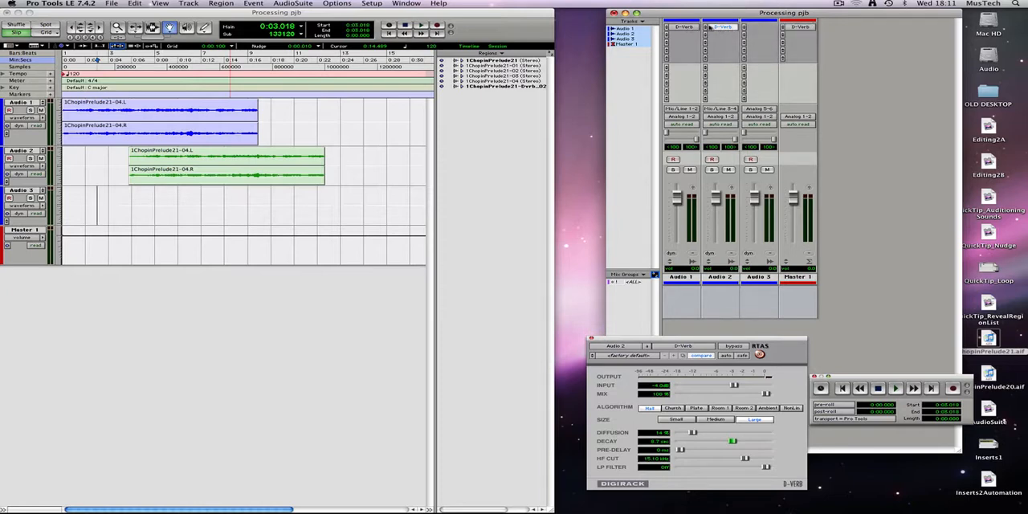
left_click(710, 28)
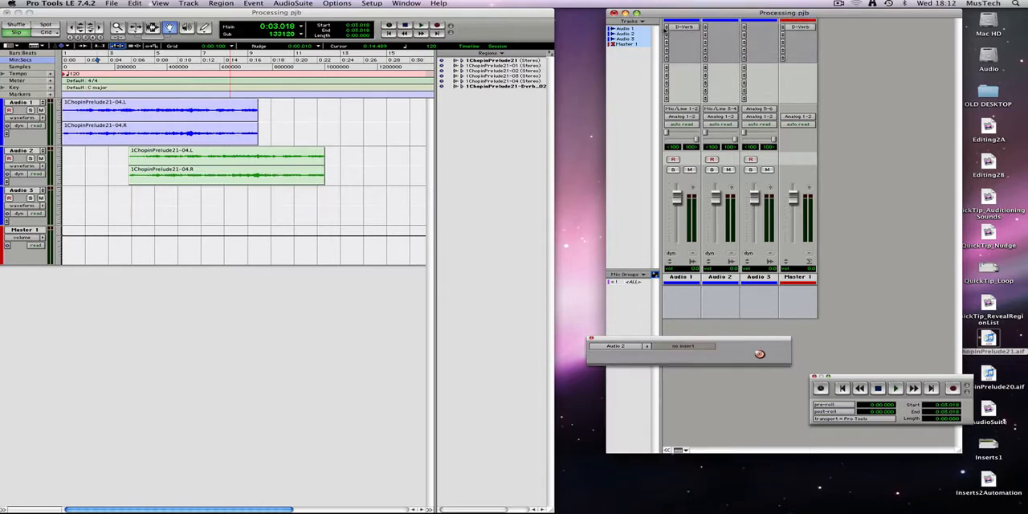
left_click(667, 28)
left_click(691, 16)
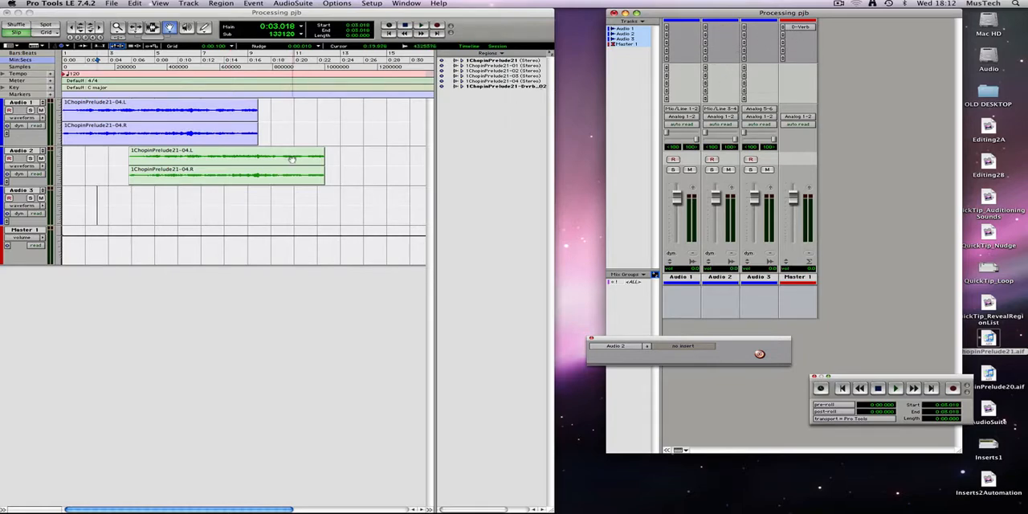
Copy the Audio 2 region onto Audio 3, starting at about 0:03.1
key("alt")
left_click_drag(242, 161, 213, 201)
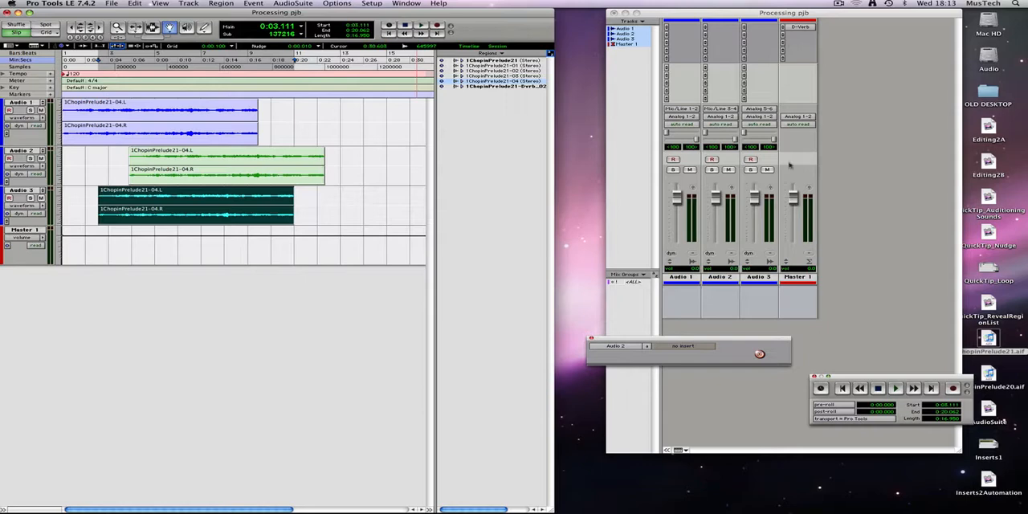
Create one new stereo Aux Input track in samples
left_click(188, 4)
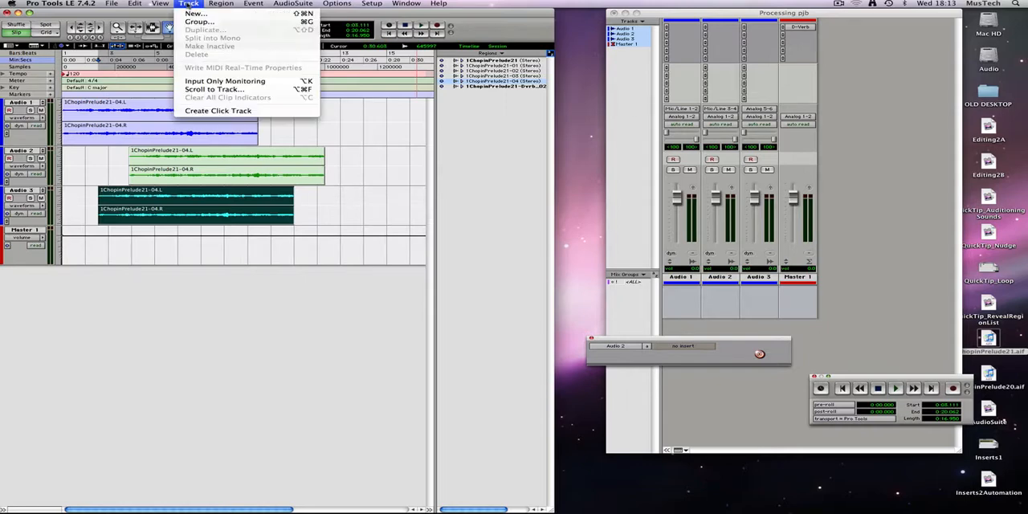
left_click(241, 16)
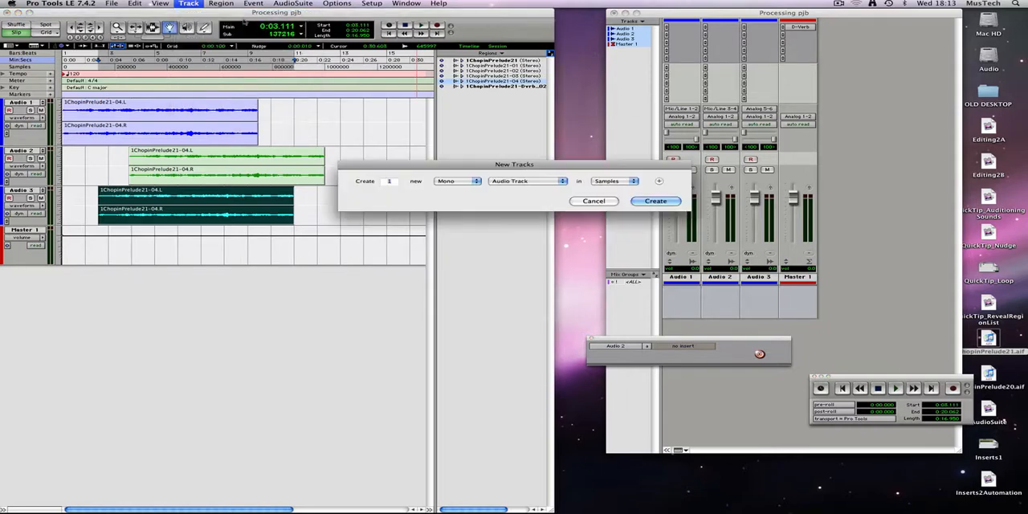
left_click(468, 183)
left_click(458, 188)
left_click(530, 182)
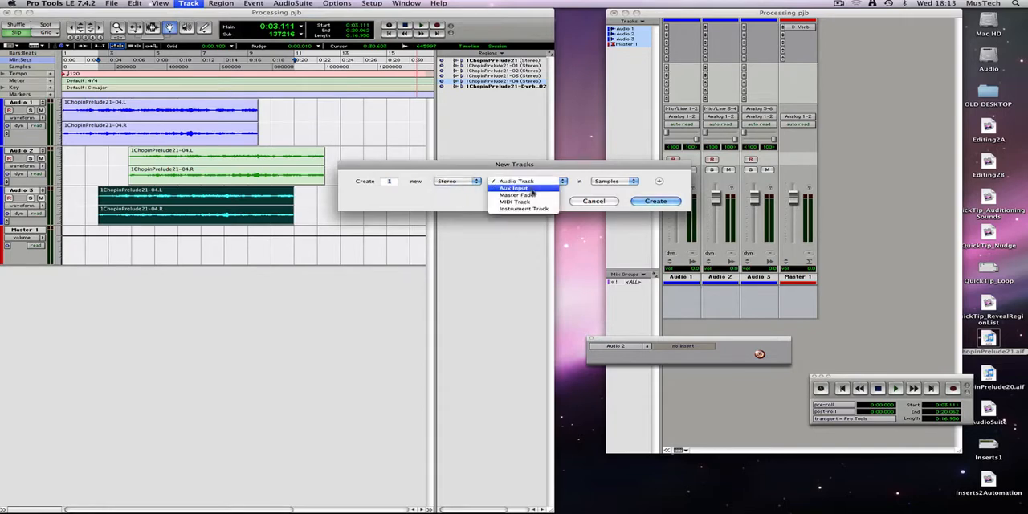
left_click(514, 191)
left_click(656, 203)
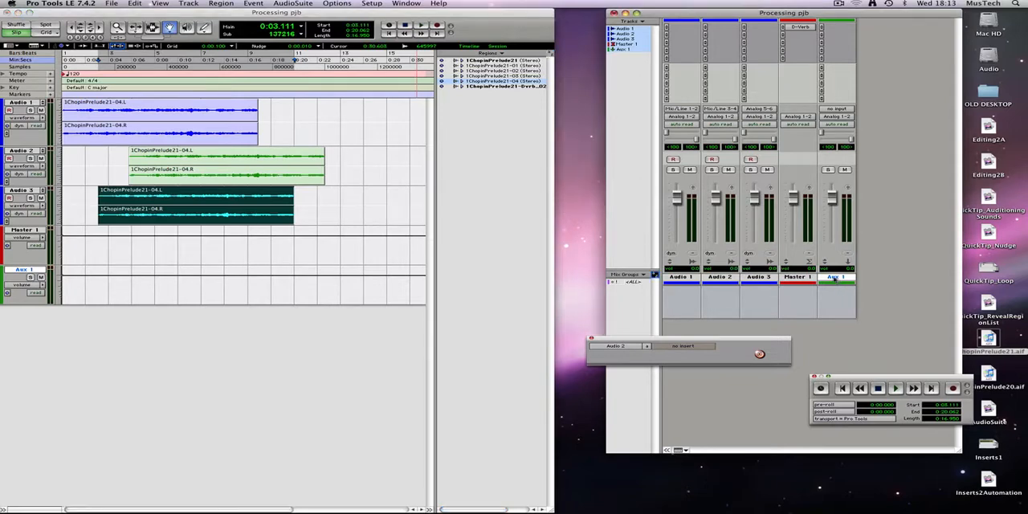
Place the Aux 1 track before Master 1 and move the D-Verb insert from Master 1 to Aux 1
left_click_drag(809, 287, 788, 286)
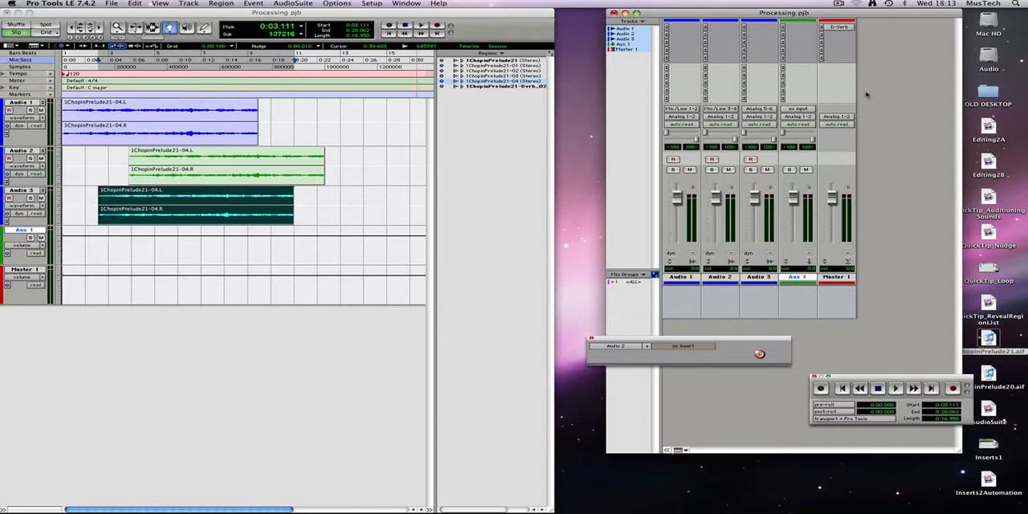
left_click_drag(832, 28, 799, 28)
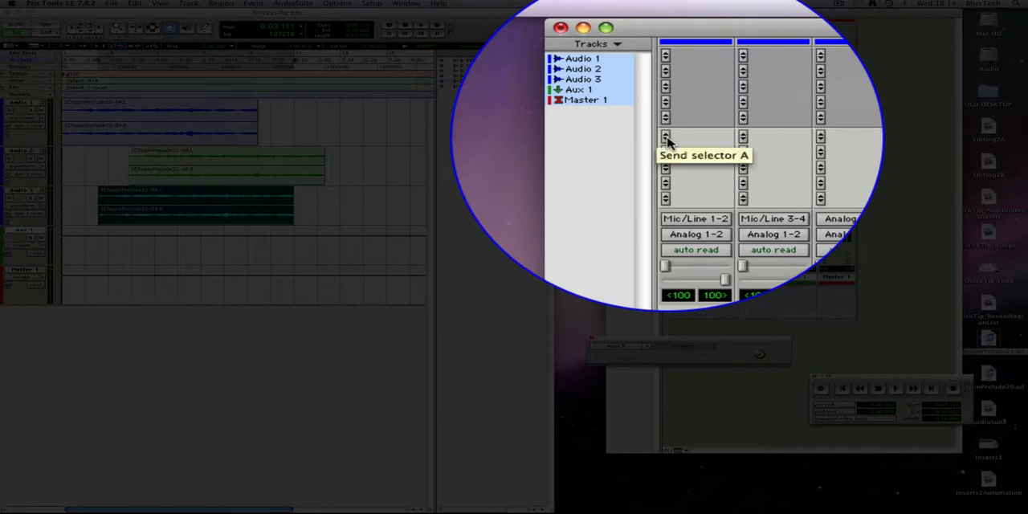
Assign send A on Audio 1 to Bus 1-2 (Stereo)
left_click(666, 138)
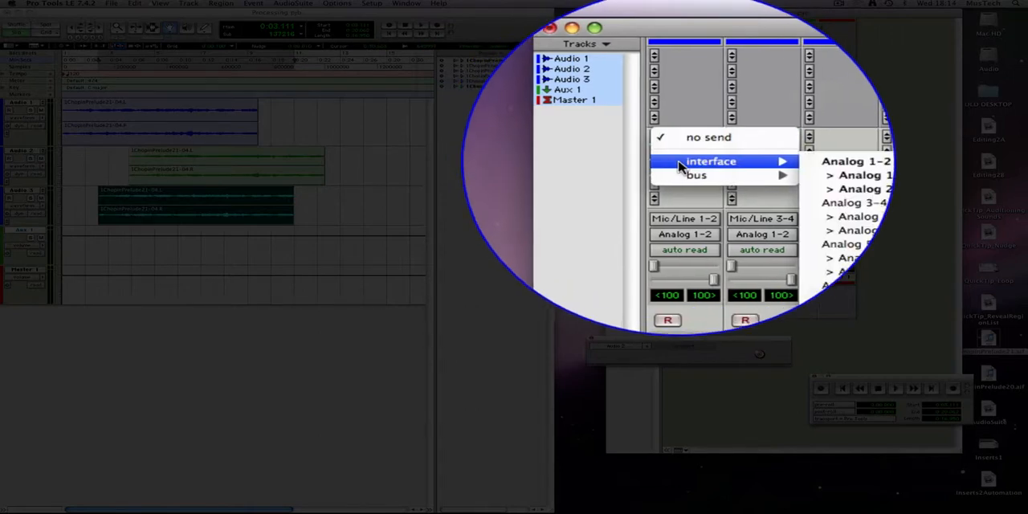
mouse_move(681, 175)
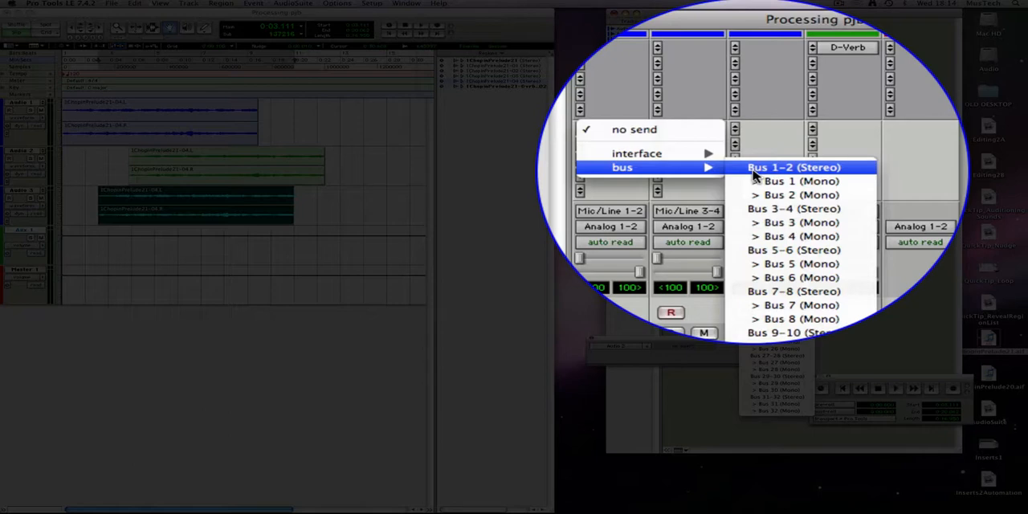
left_click(753, 170)
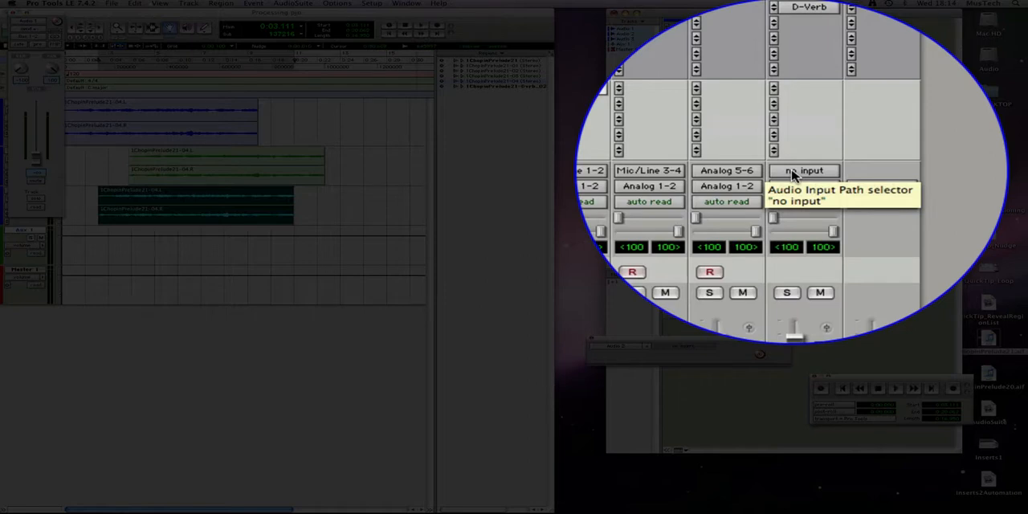
Set the audio input of Aux 1 to Bus 1-2 (Stereo)
left_click(793, 174)
mouse_move(799, 172)
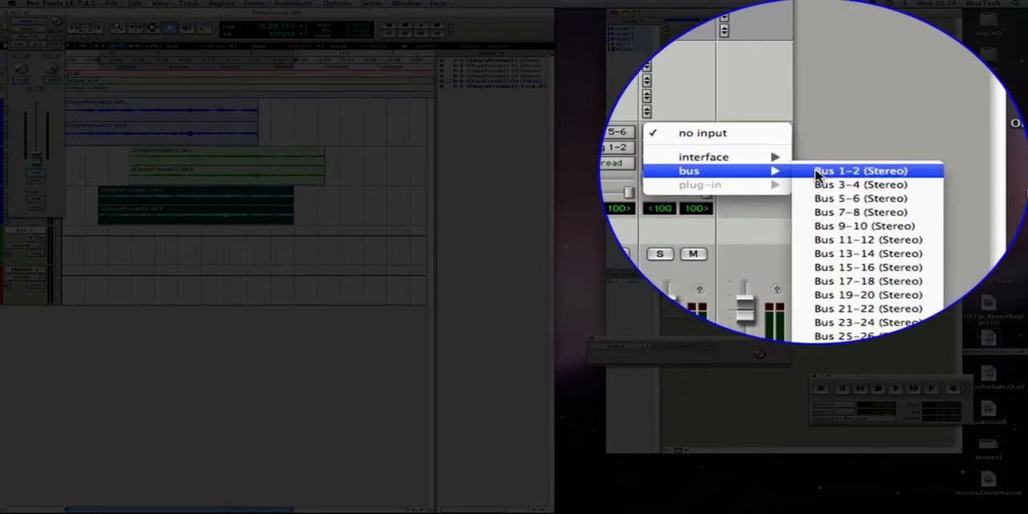
left_click(817, 173)
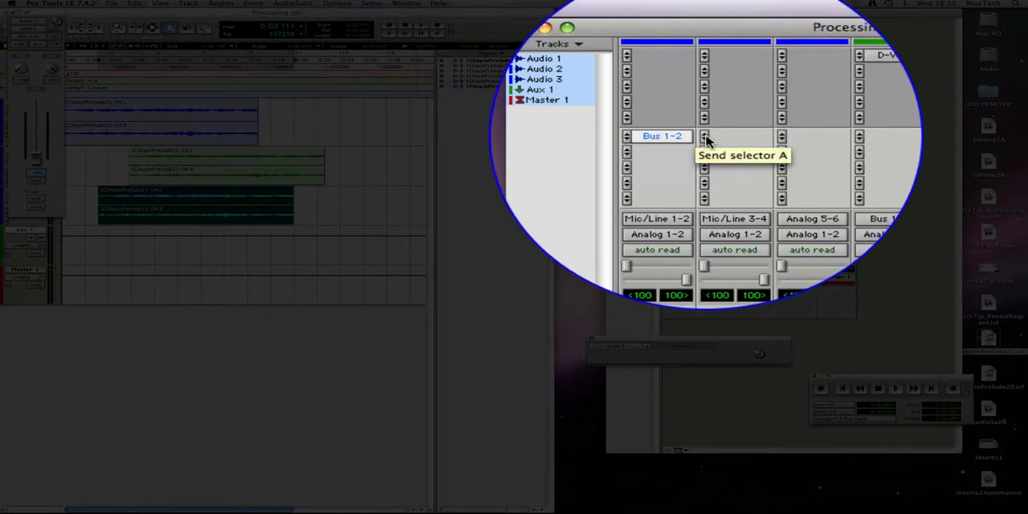
Assign send A on Audio 2 to Bus 1-2 (Stereo)
left_click(706, 138)
mouse_move(729, 169)
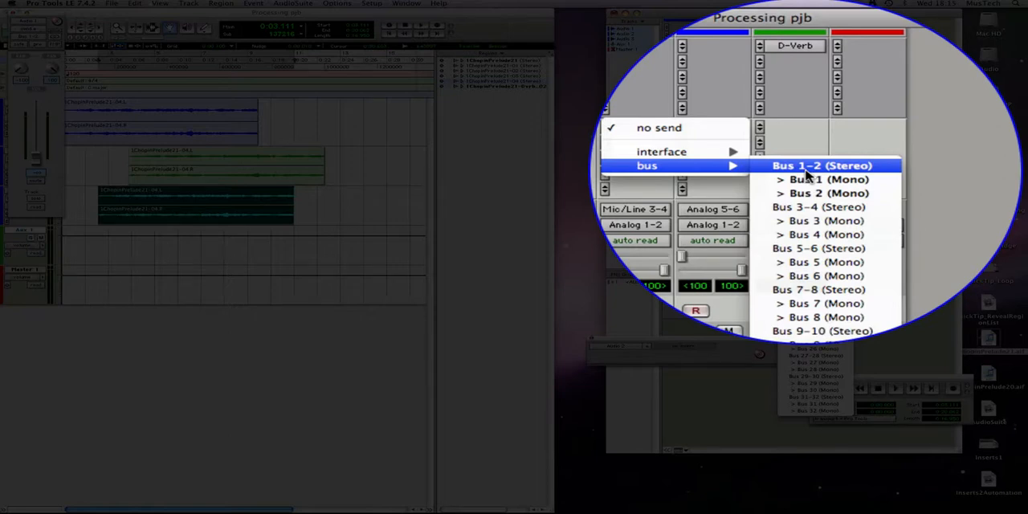
left_click(806, 172)
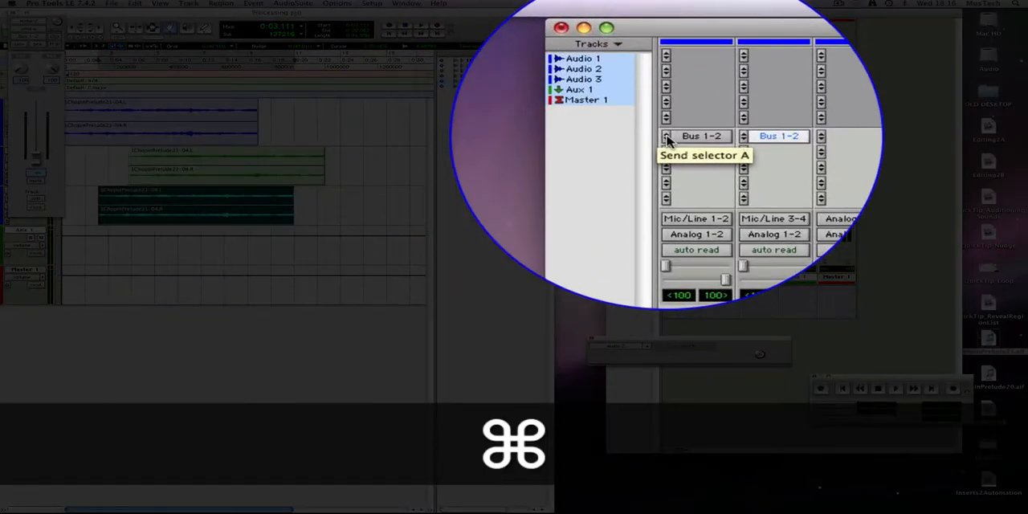
Show the full send A controls in the mixer and set the send levels on Audio 1 and Audio 2 to 0.0
left_click(666, 138, "super")
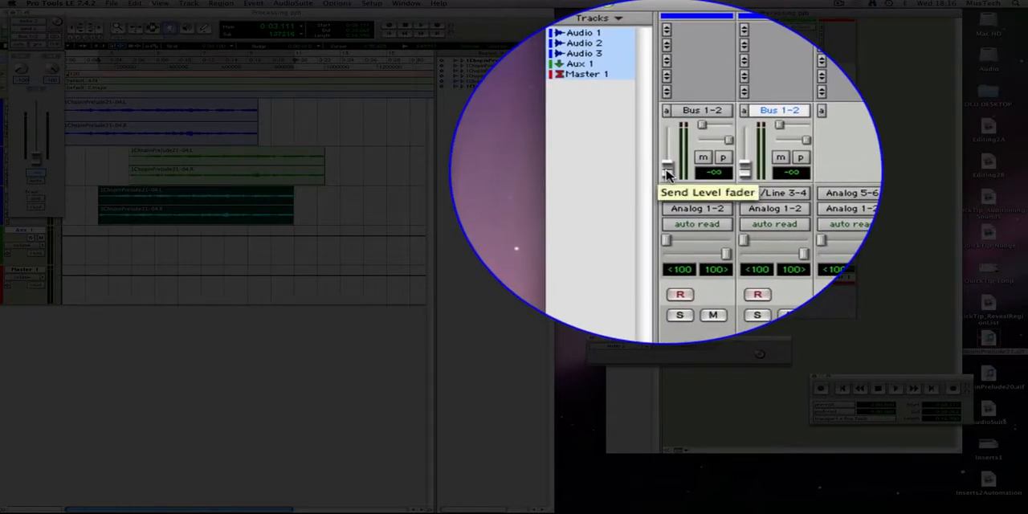
key("super")
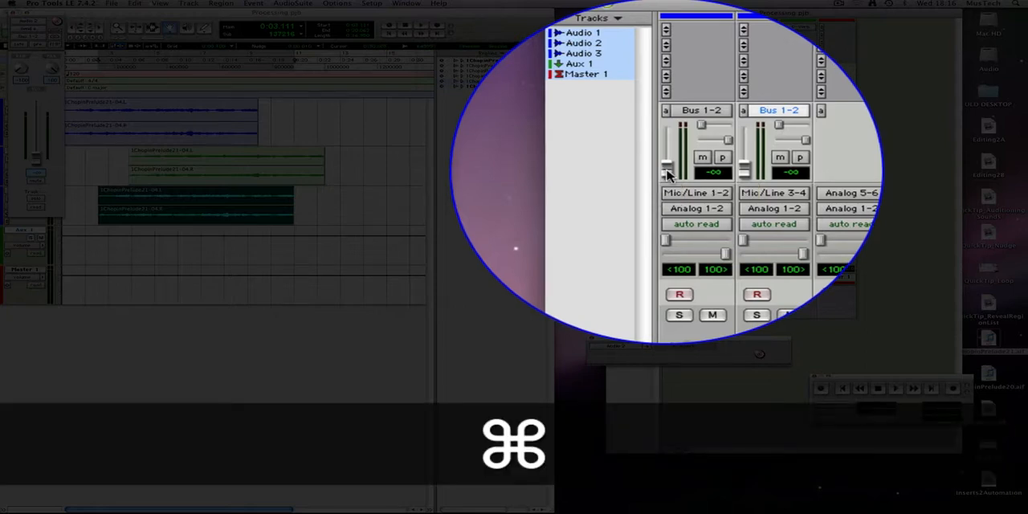
left_click(667, 172, "alt")
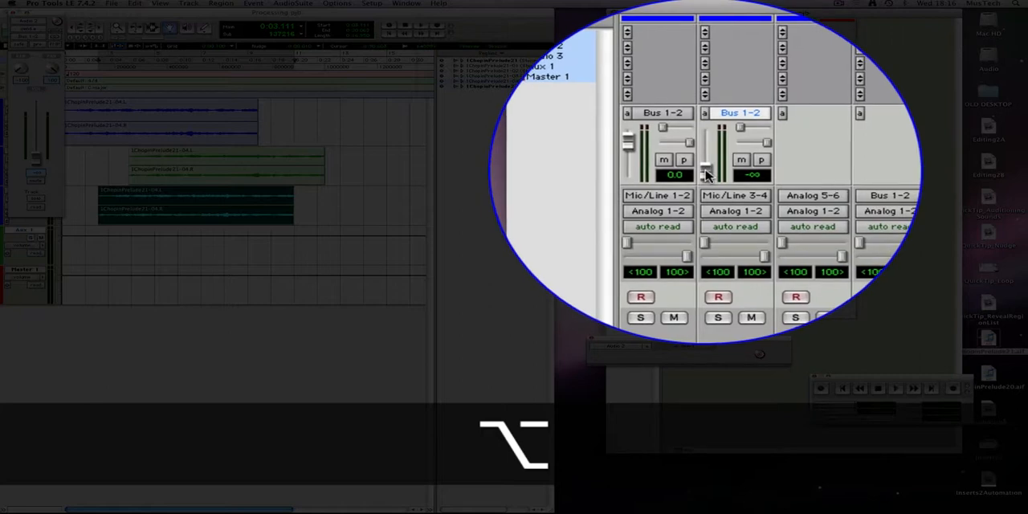
left_click(705, 176, "alt")
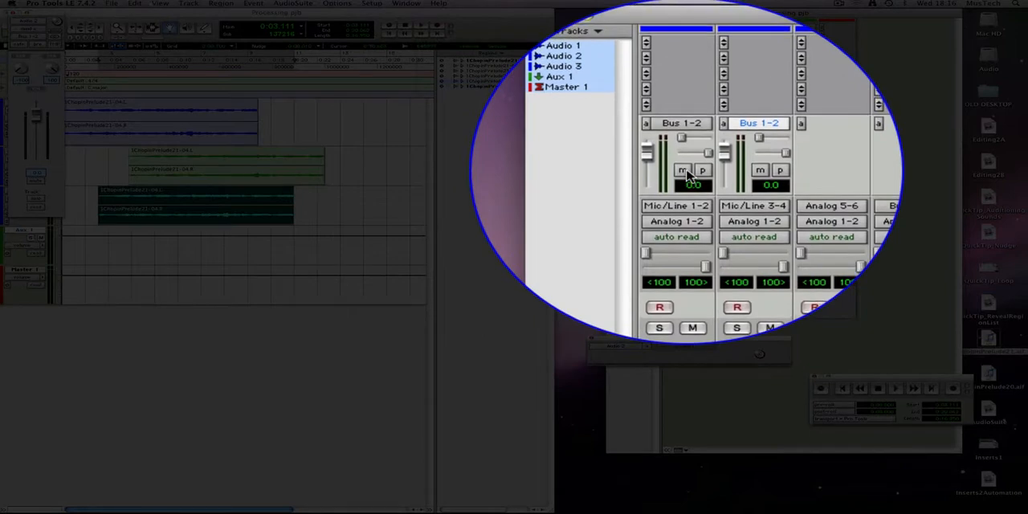
Mute send A on Audio 1, and unmute it again
left_click(686, 173)
left_click(687, 172)
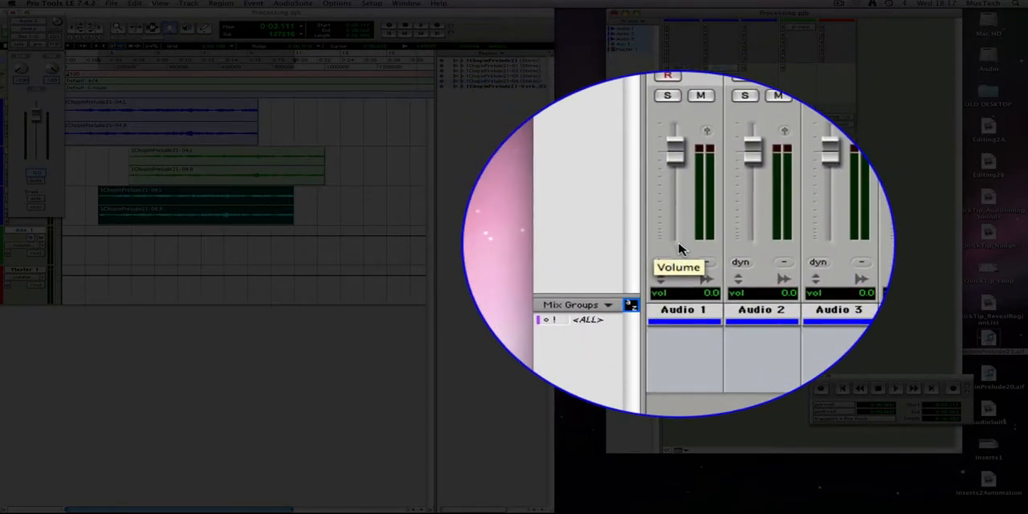
Lower the volume fader of Audio 1 and switch its send A to pre-fader
left_click_drag(676, 152, 679, 194)
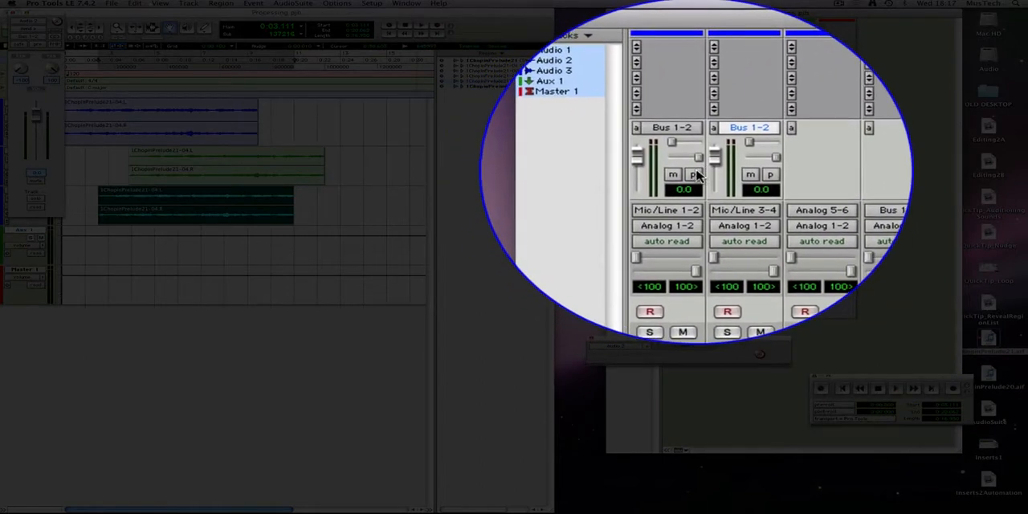
left_click(696, 173)
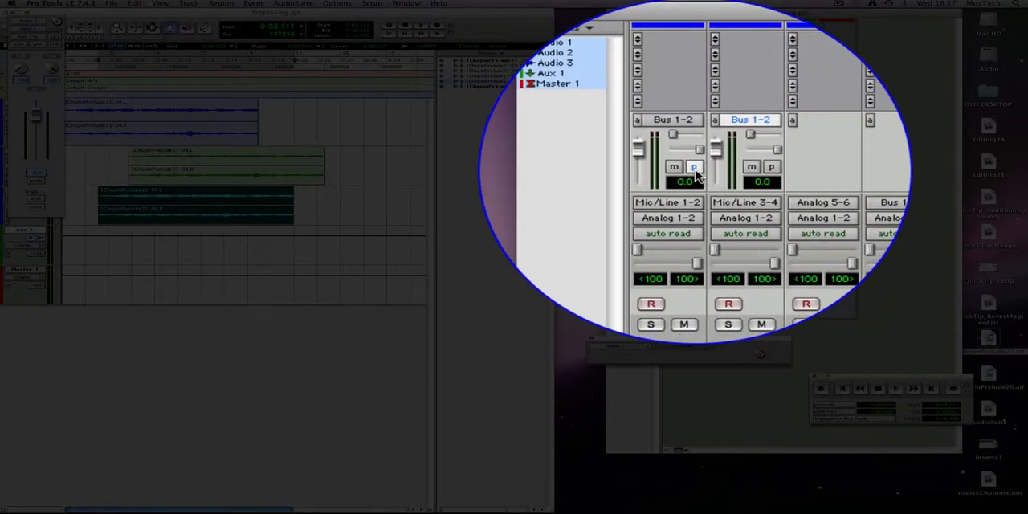